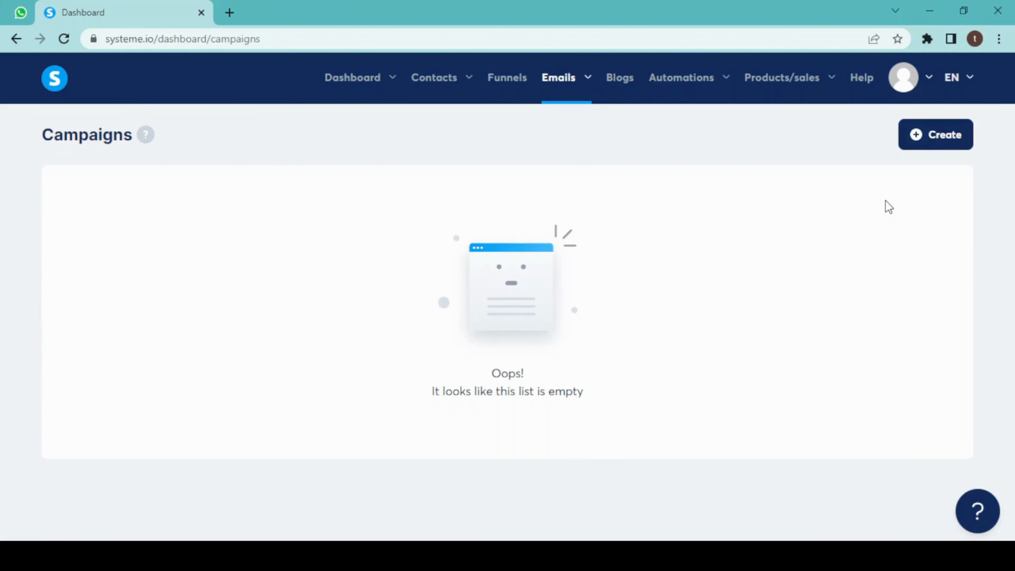
Step: Create a new email campaign named "Welcome email" and save it
left_click(930, 149)
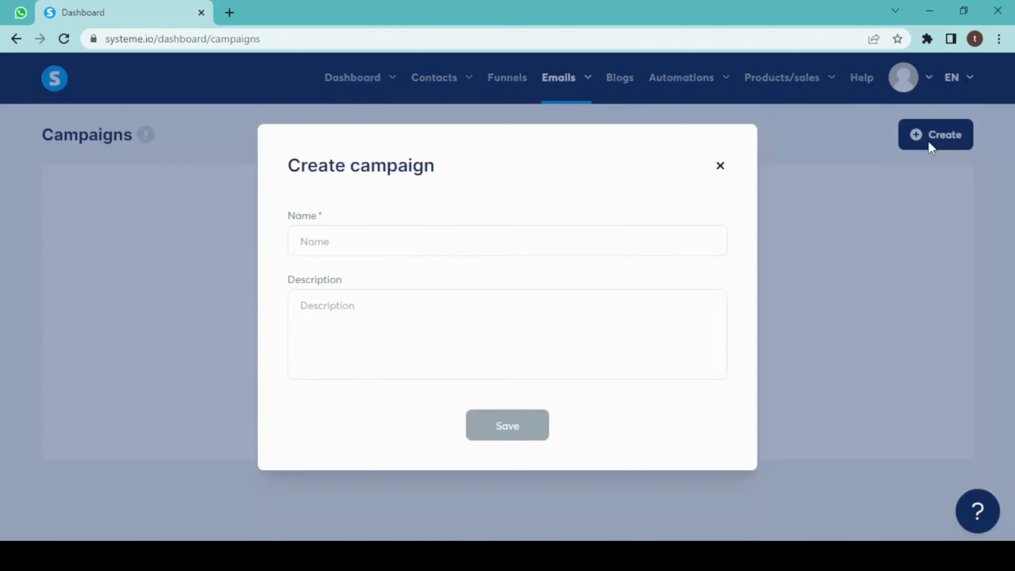
left_click(332, 243)
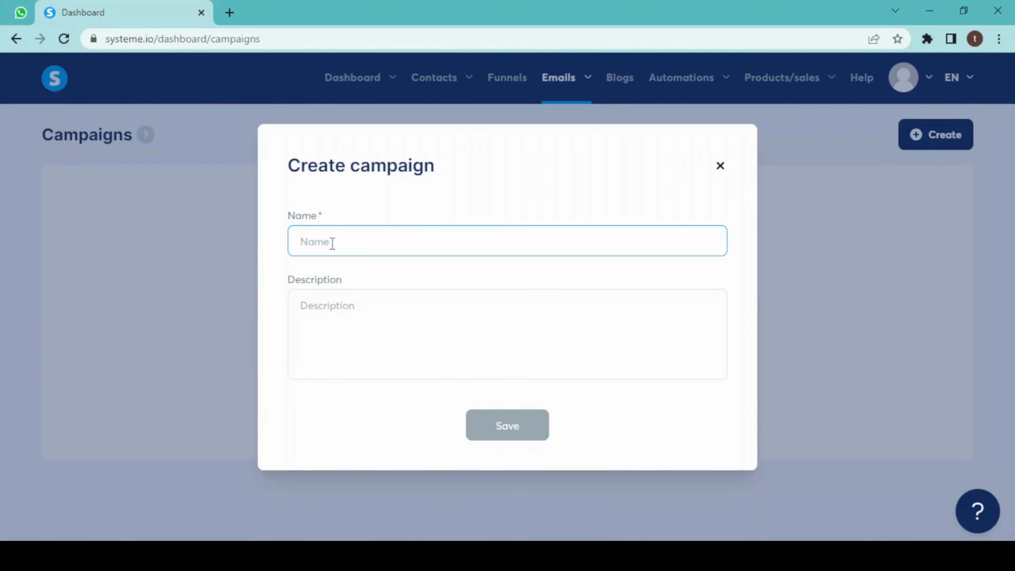
type("Welx")
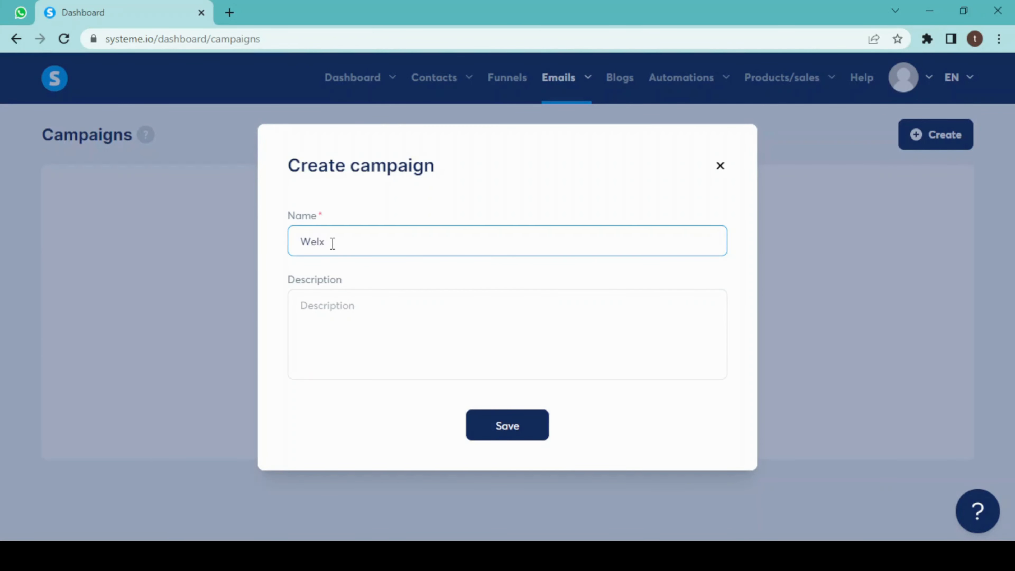
key("BackSpace")
type("come email;")
key("BackSpace")
left_click(507, 423)
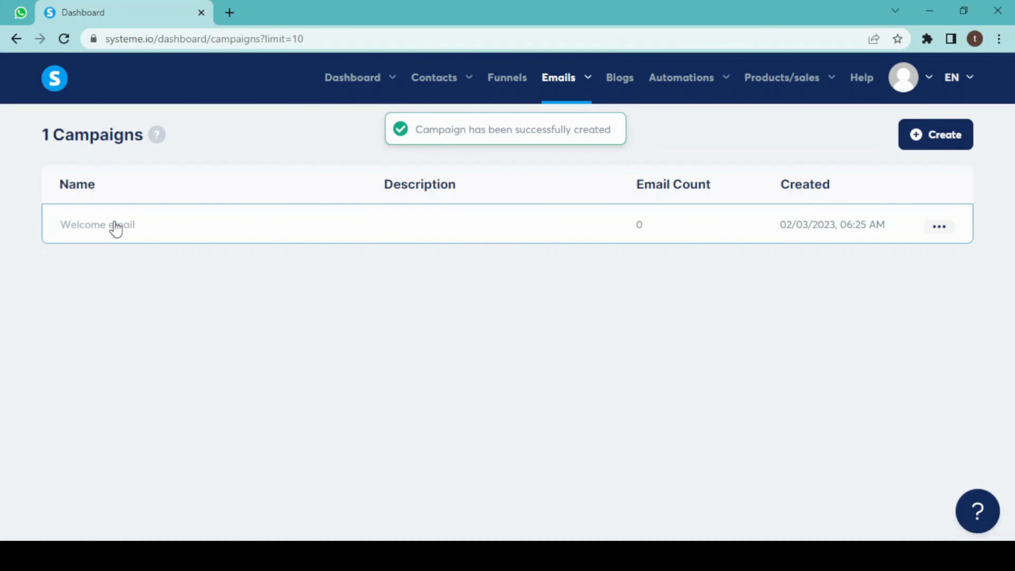
Step: Start a new email in the Welcome email campaign with sender name "Upskill Therapy" and subject "Welcome to my course"
left_click(115, 226)
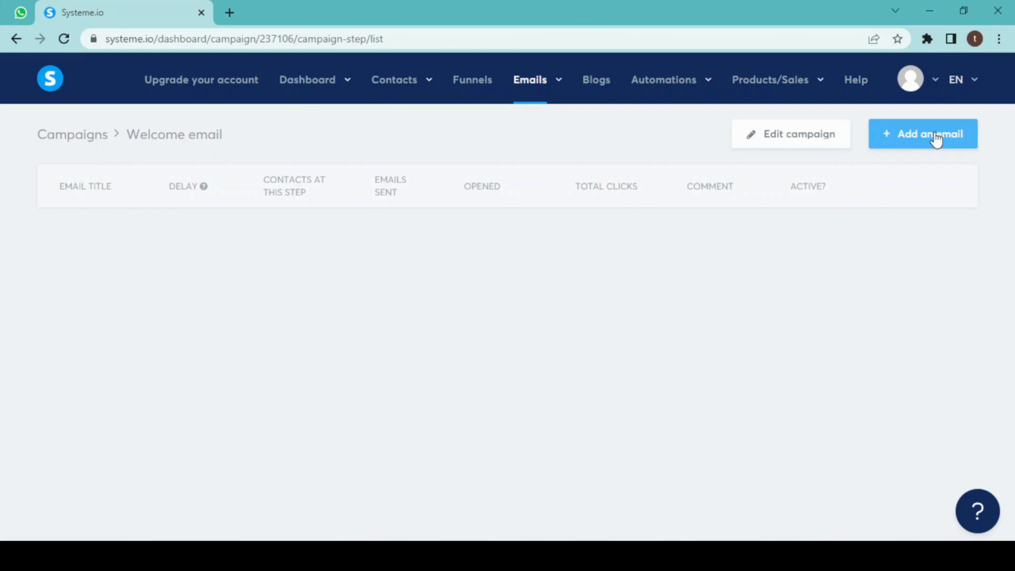
left_click(935, 136)
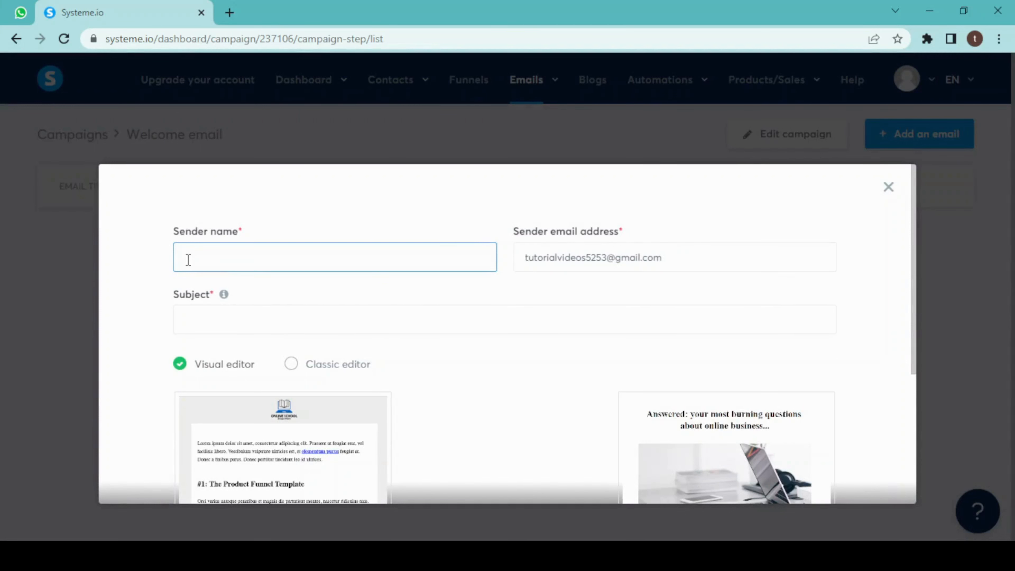
type("Upskill Therapy")
left_click(198, 320)
type("We")
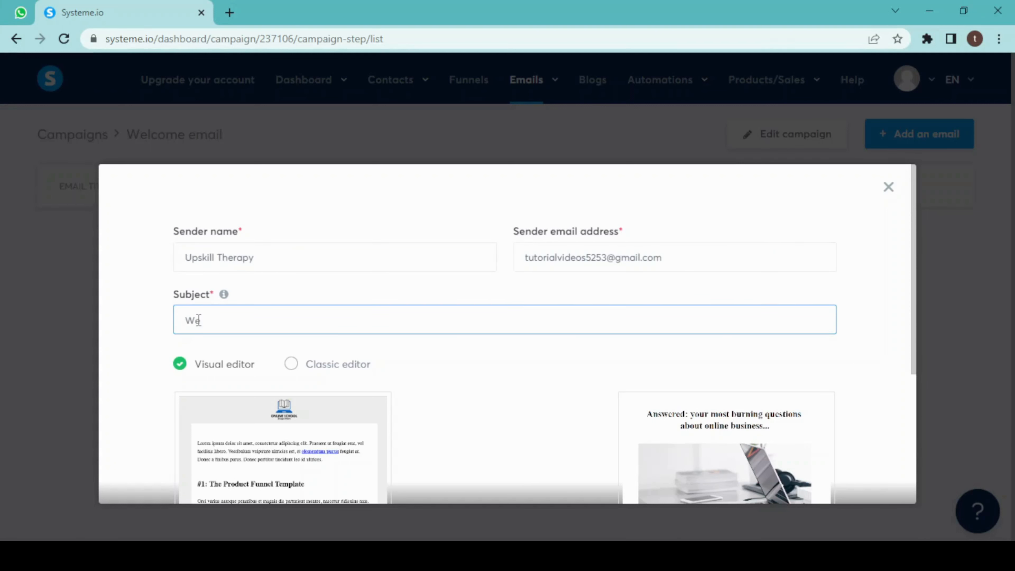
type("lco")
type("me t")
type("o ")
type("my d")
type("ours")
type("e")
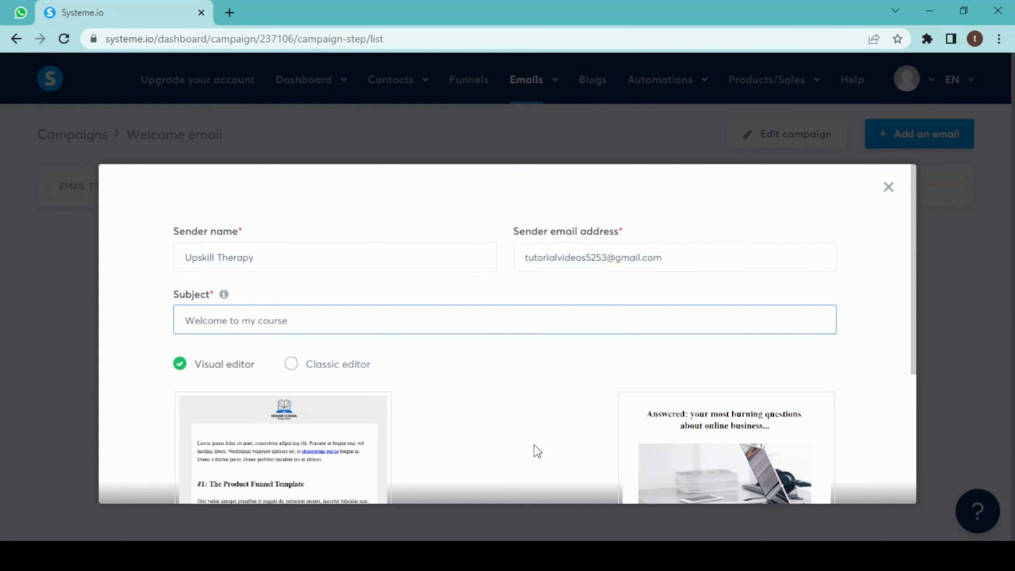
Step: Choose the Classic editor for the new email and create it
left_click_drag(911, 354, 915, 421)
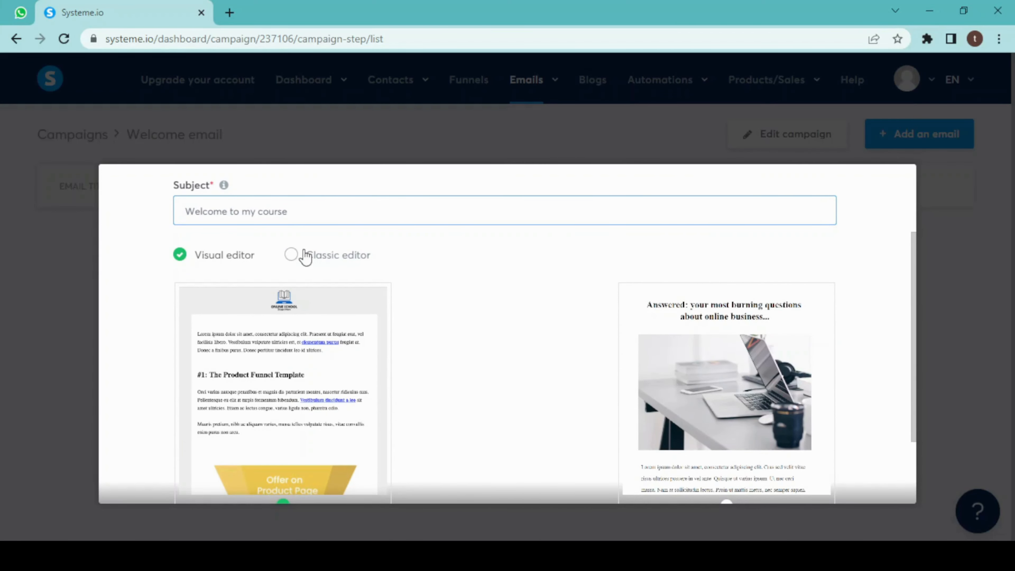
left_click(291, 257)
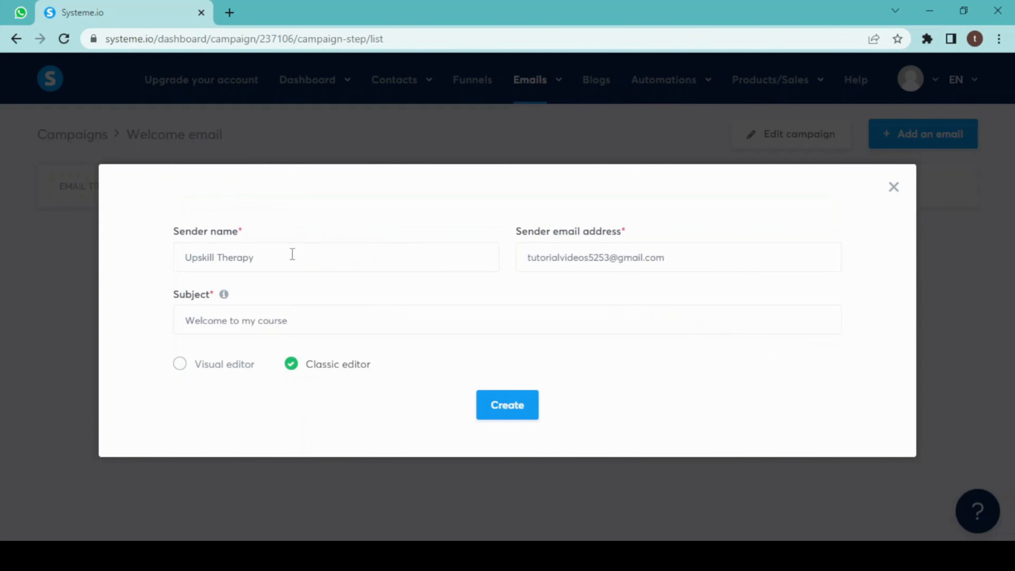
left_click(506, 412)
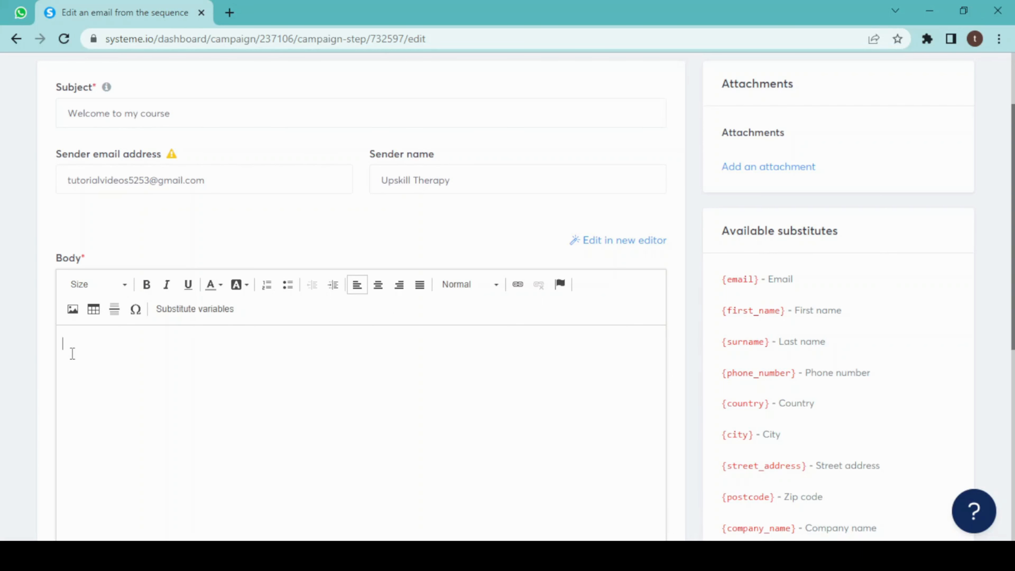
Step: Begin the email body with "Welcome" followed by the First name substitute variable
left_click(72, 354)
type("Welcome")
left_click(175, 310)
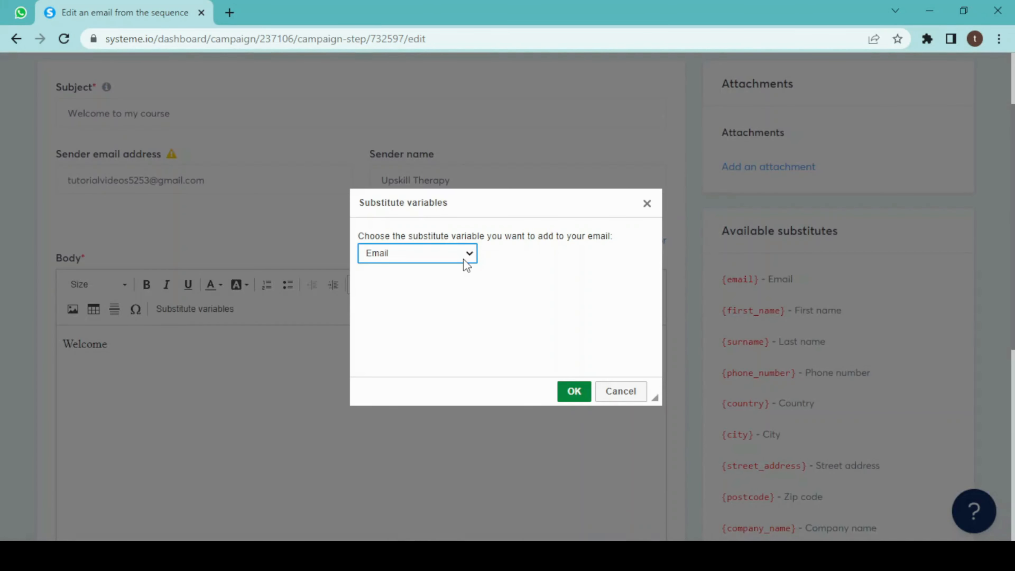
key("Down")
left_click(574, 391)
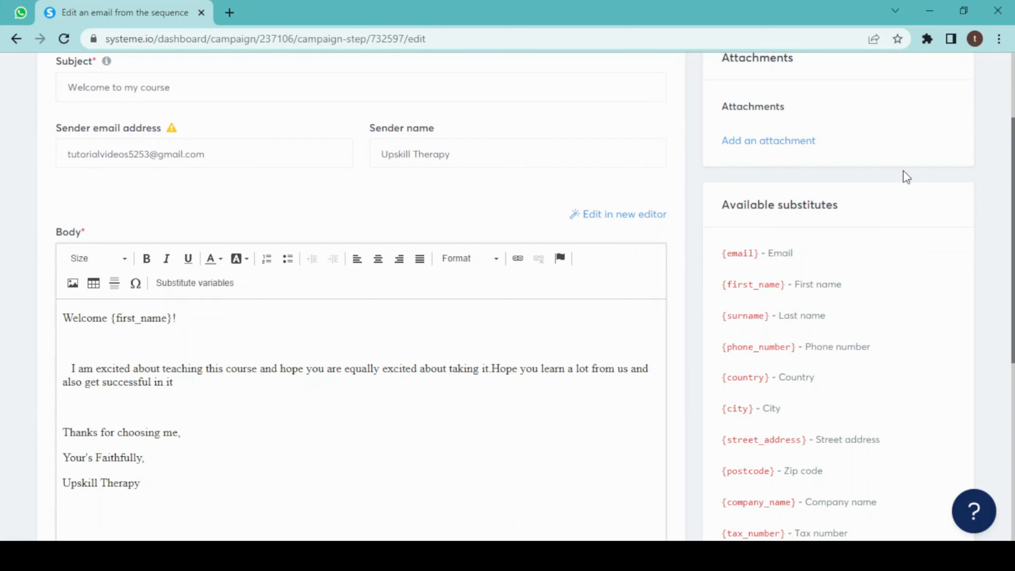
scroll(906, 176, "up", 3)
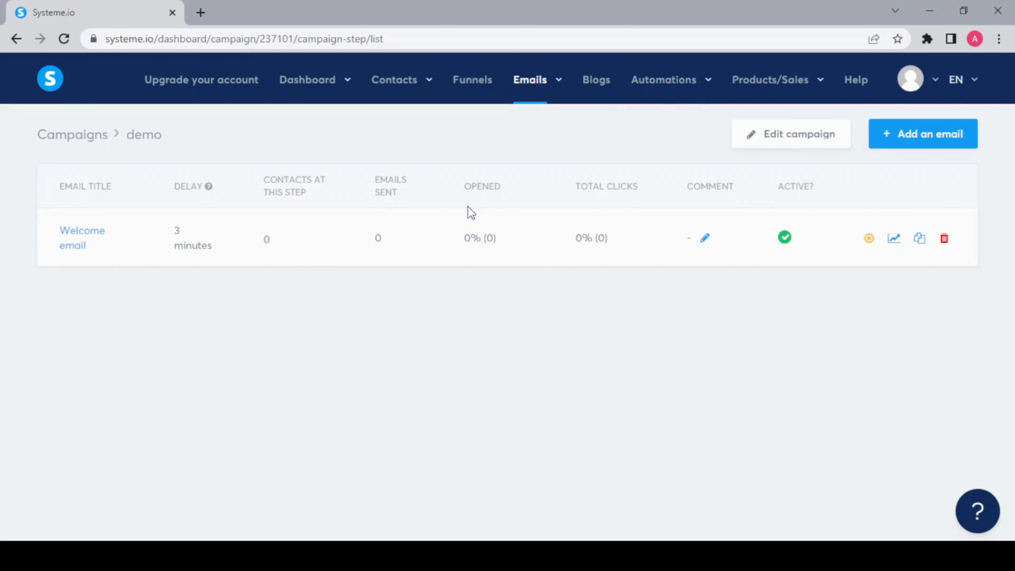
Step: Start creating a new automation rule
mouse_move(689, 85)
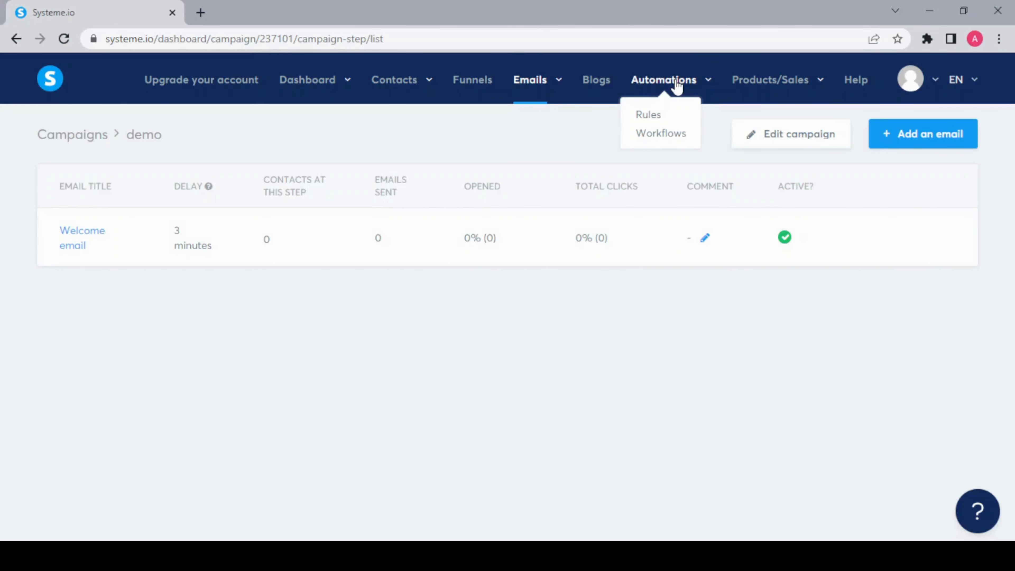
left_click(657, 113)
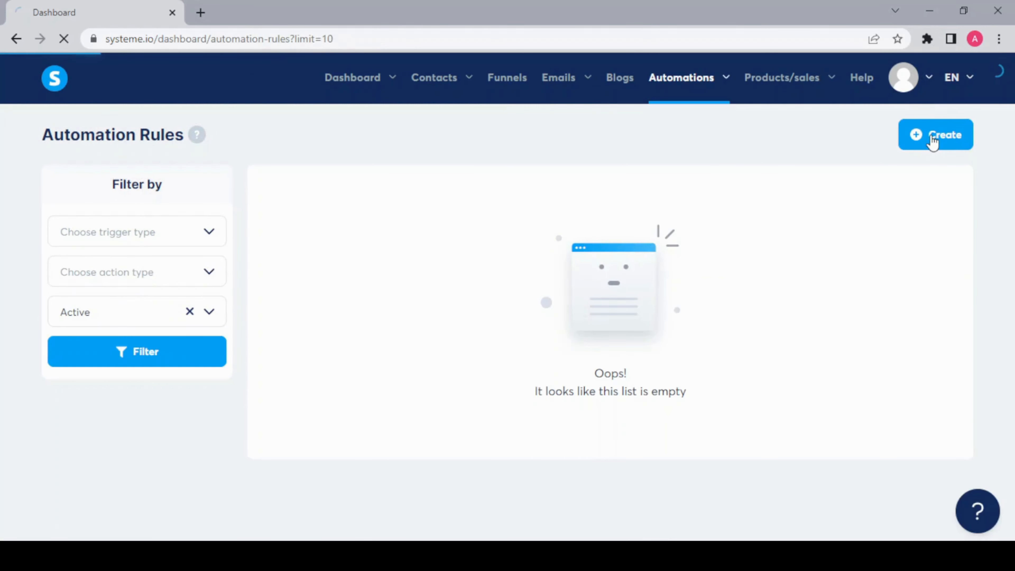
left_click(932, 139)
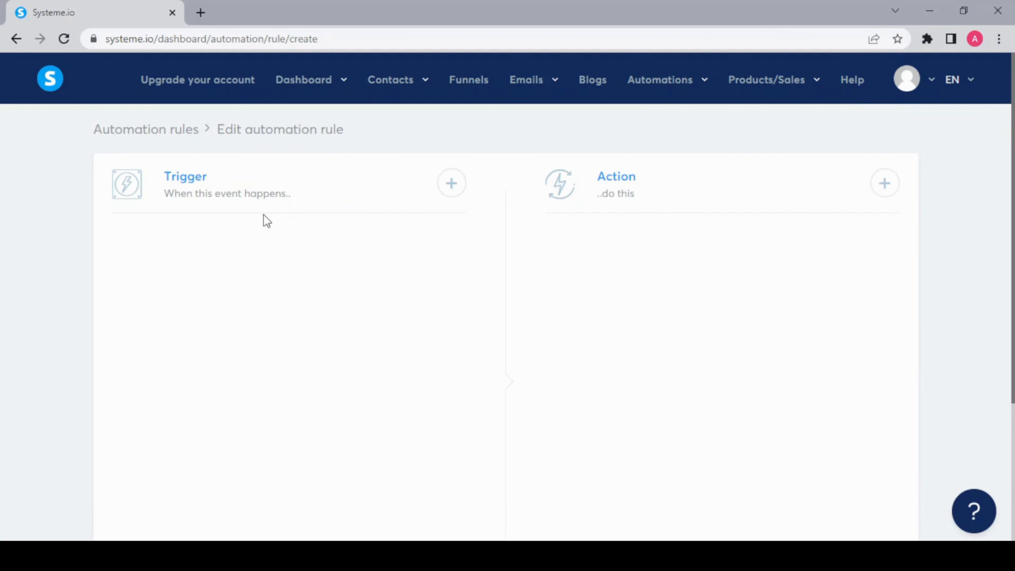
Step: Add an "Enrolled in course" trigger to the rule for the "Learn digital marketing" course
left_click(451, 183)
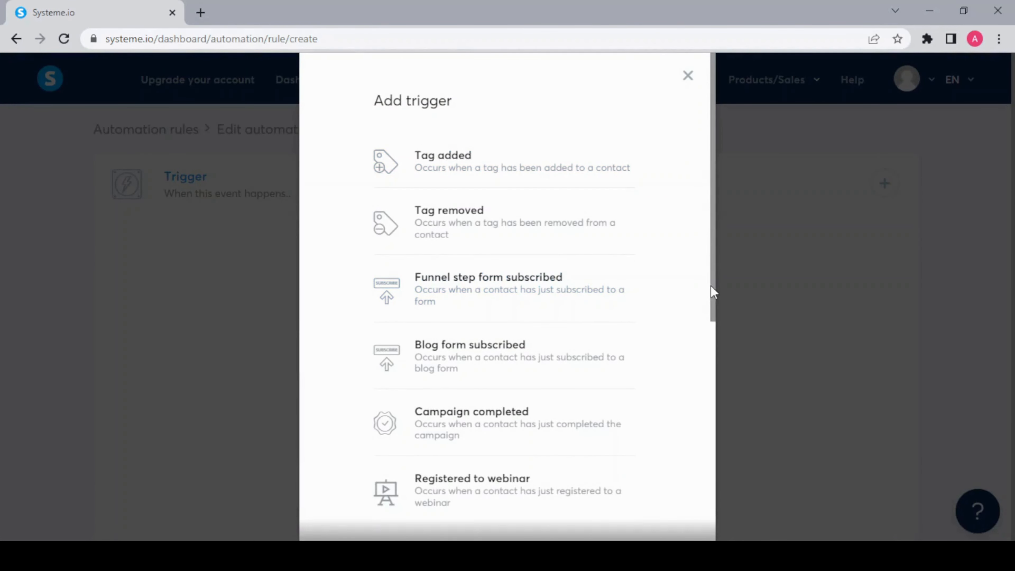
left_click_drag(711, 286, 718, 338)
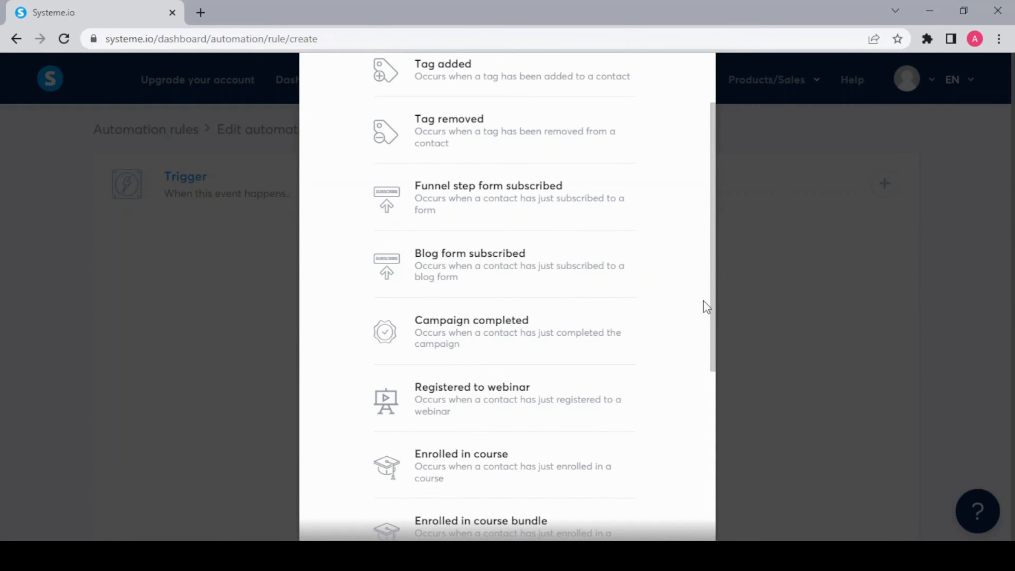
left_click_drag(711, 305, 721, 383)
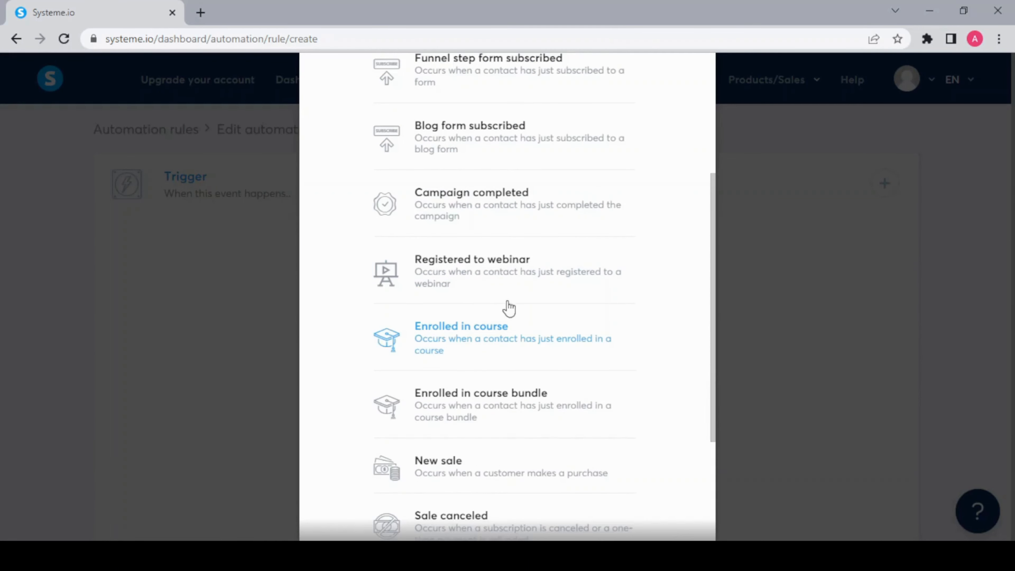
left_click(462, 342)
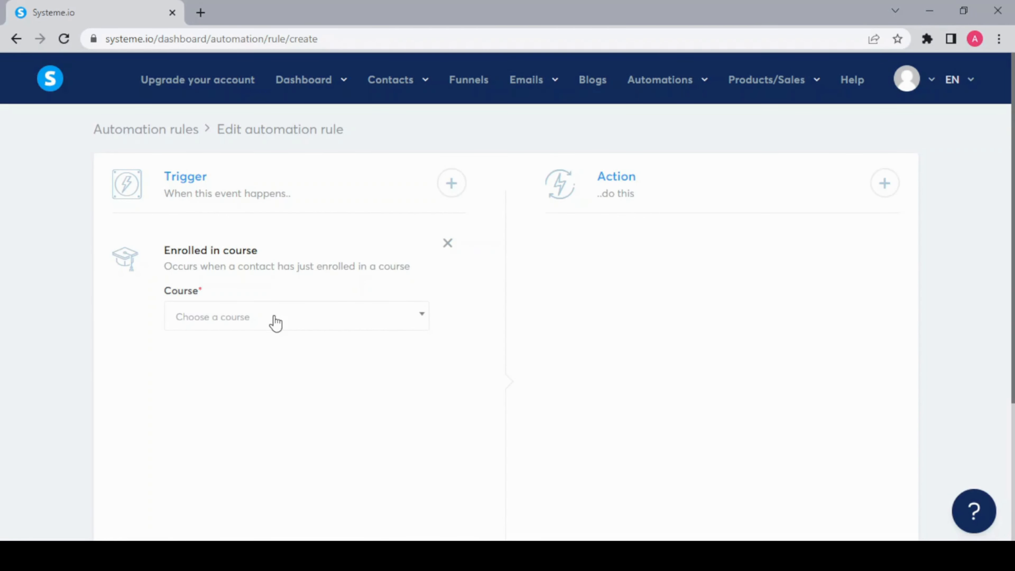
left_click(256, 319)
left_click(206, 376)
Step: Add a "Send email" action that sends the "Welcome email" and save the automation rule
left_click(883, 184)
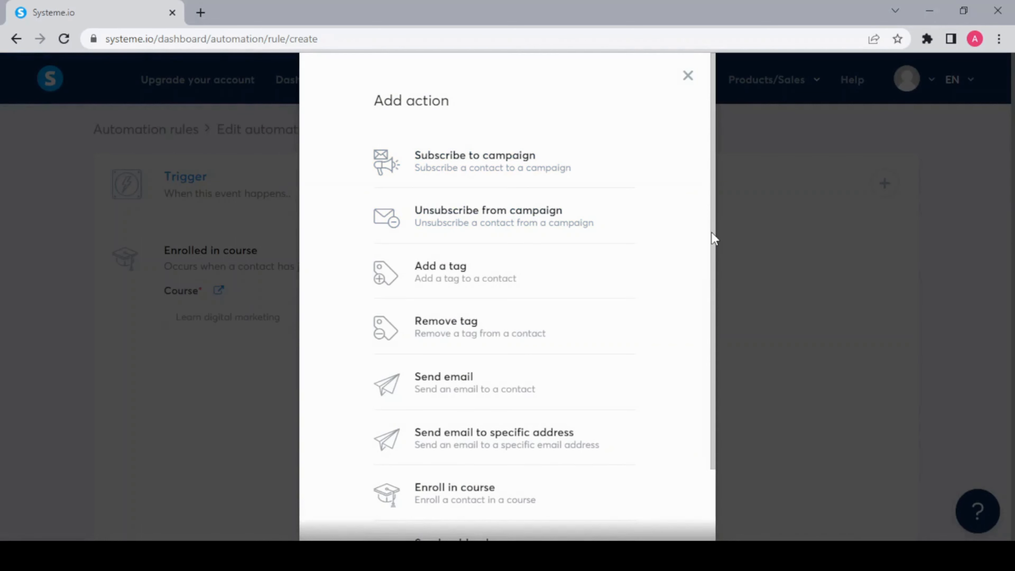
left_click_drag(711, 231, 717, 316)
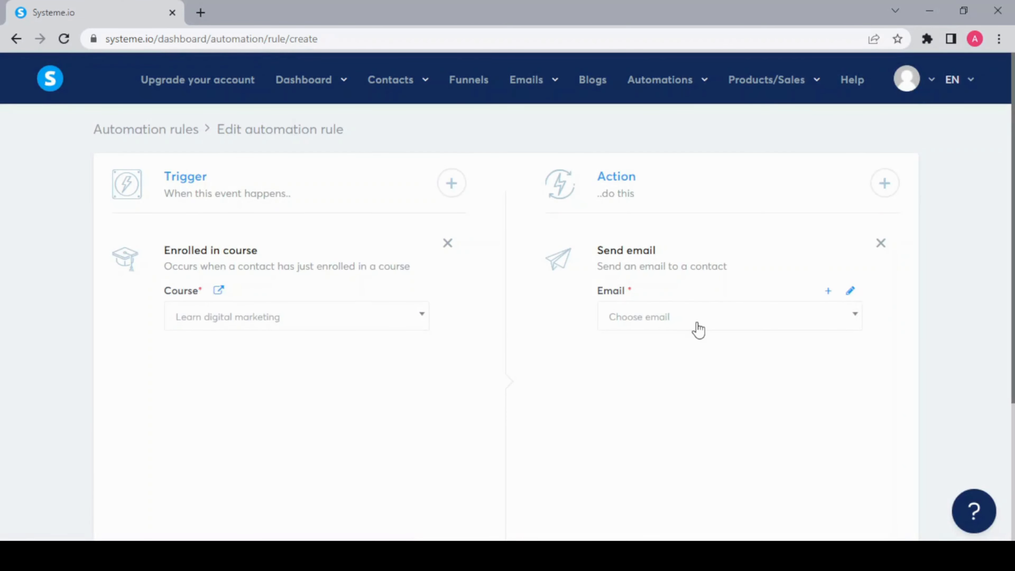
left_click(696, 327)
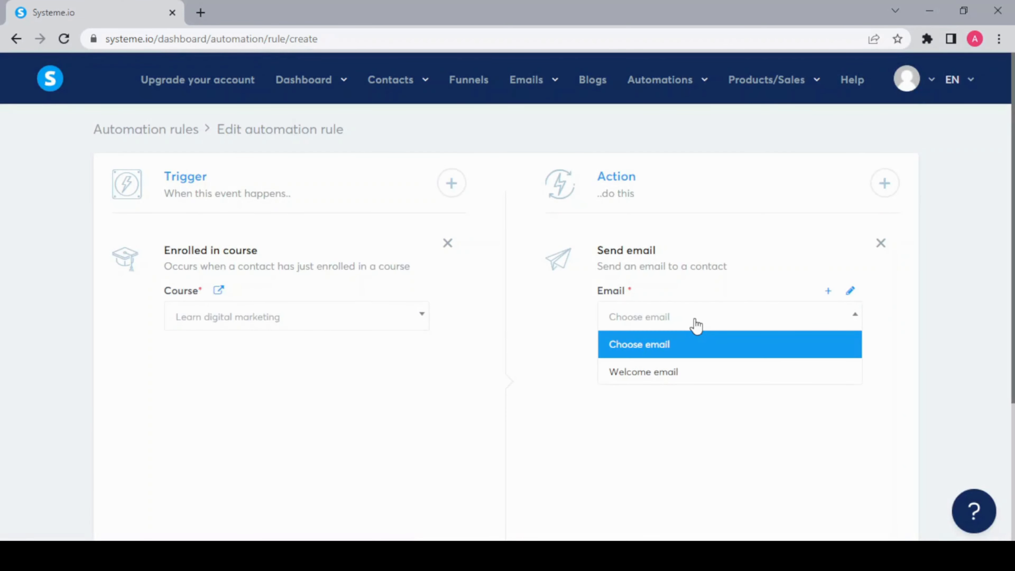
left_click(660, 371)
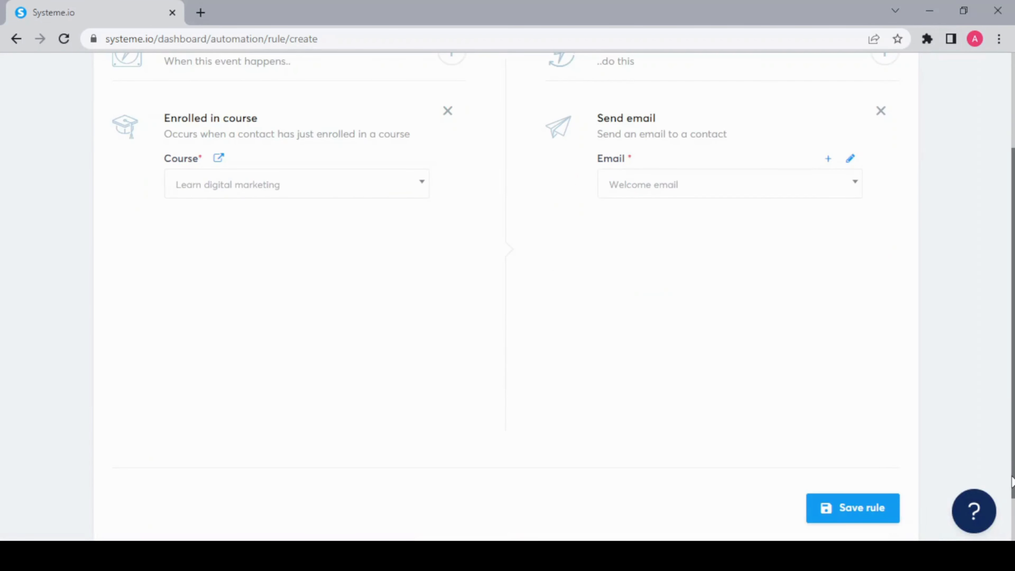
left_click(848, 518)
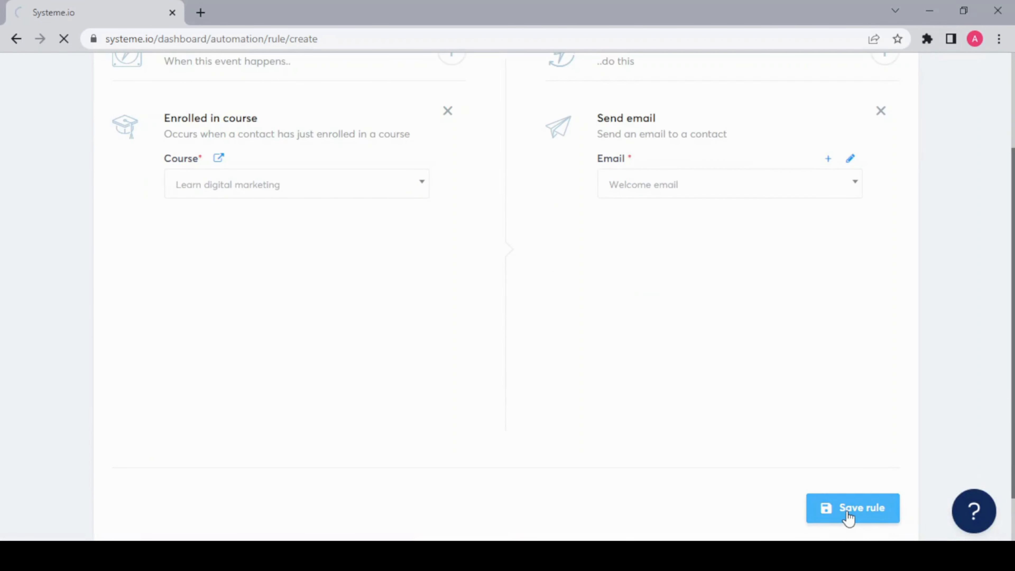